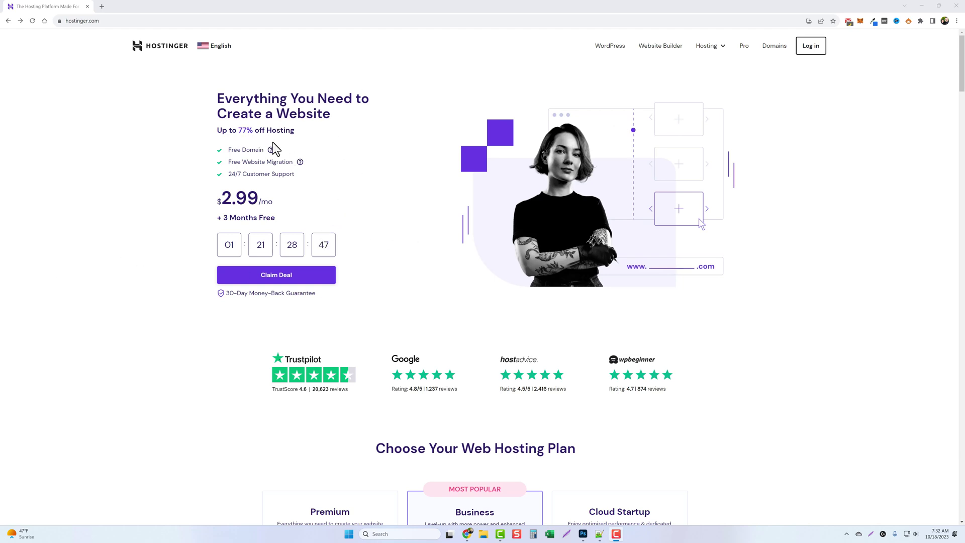
Scroll down to the hosting plan cards and add the Premium plan to the cart
scroll(243, 328, "down", 6)
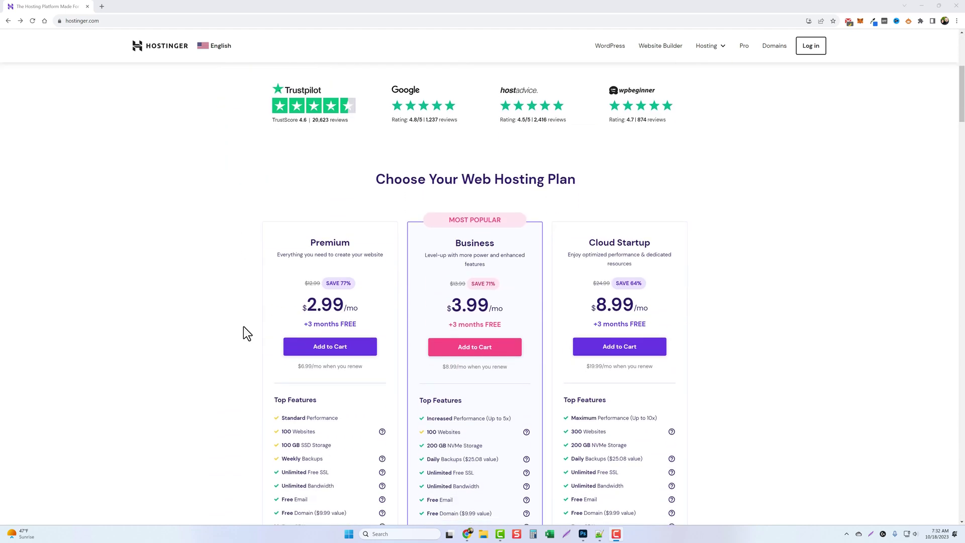
scroll(304, 292, "down", 1)
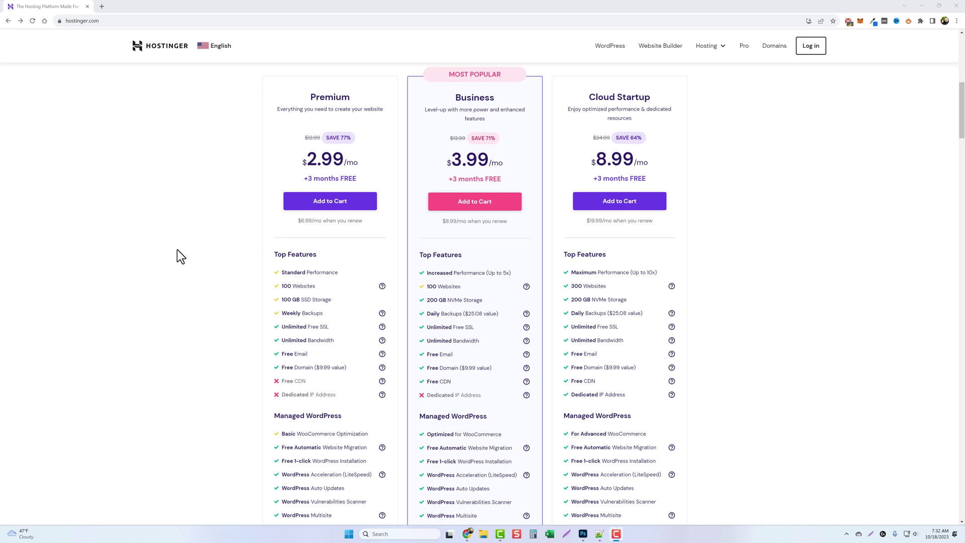
left_click(332, 202)
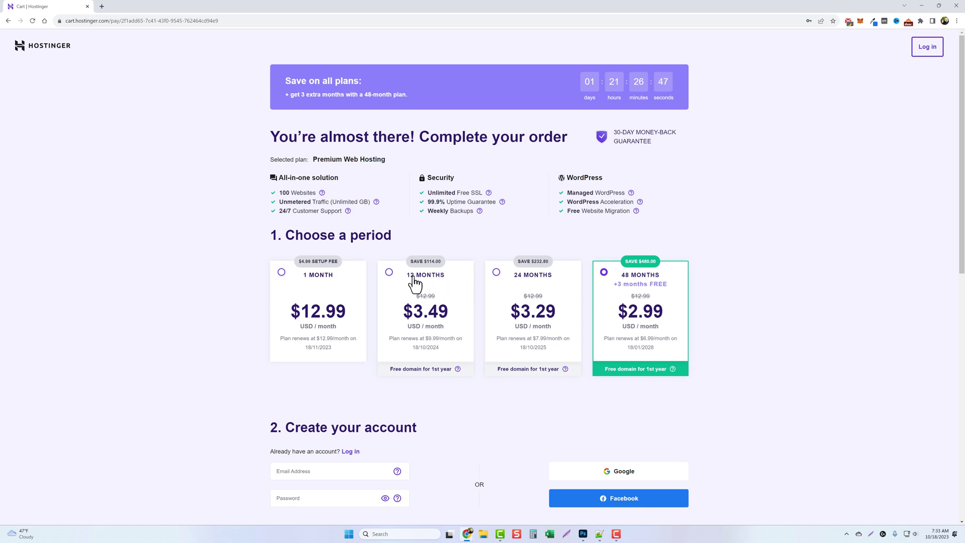
Switch the Premium order to the 12-month period and review the $41.88 total
left_click(390, 274)
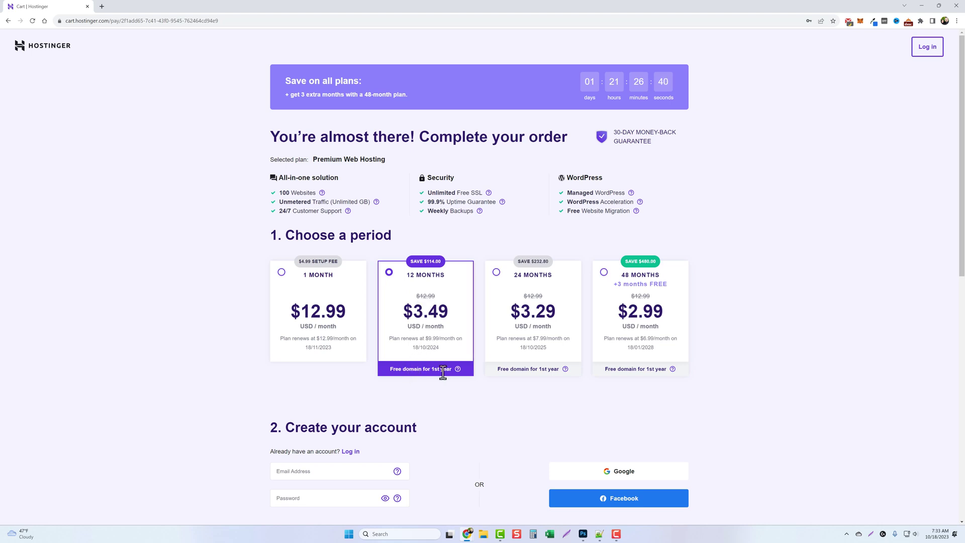
scroll(250, 301, "down", 1)
scroll(250, 300, "down", 4)
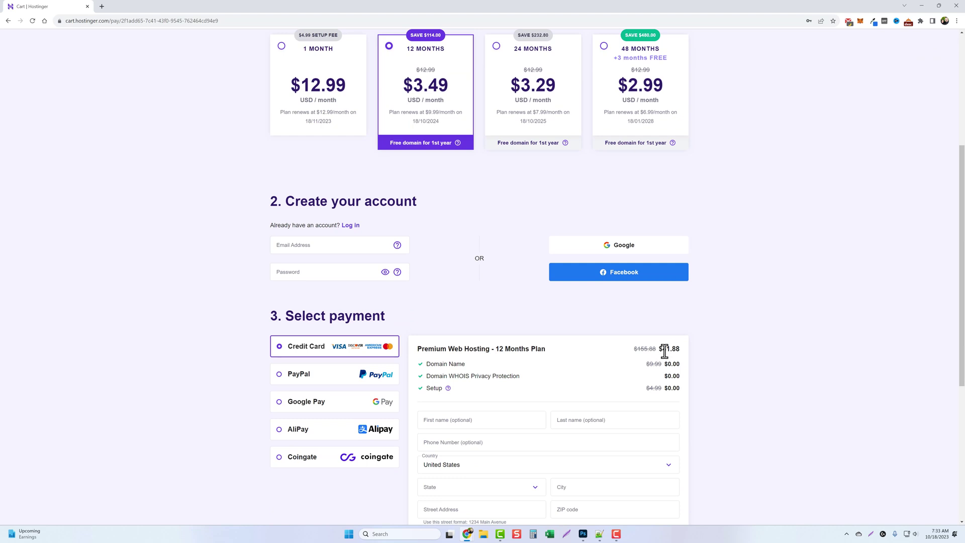
left_click_drag(662, 348, 681, 349)
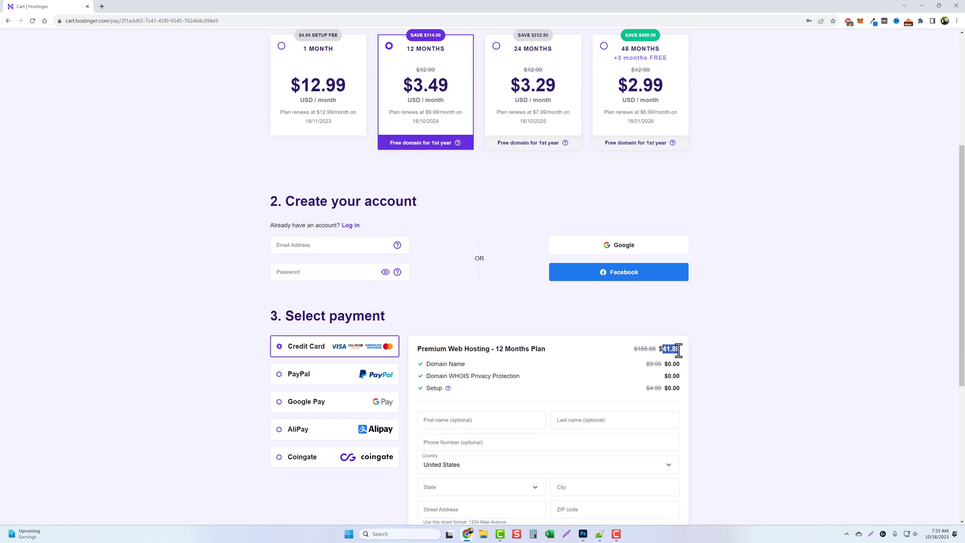
left_click(233, 318)
Review the Create your account and payment sections and complete checkout
left_click_drag(285, 200, 418, 198)
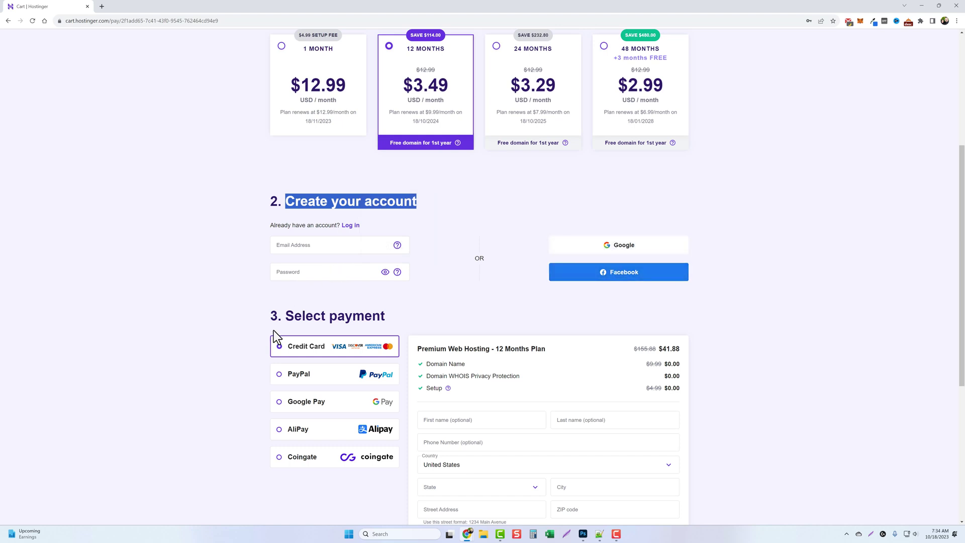
scroll(233, 352, "down", 3)
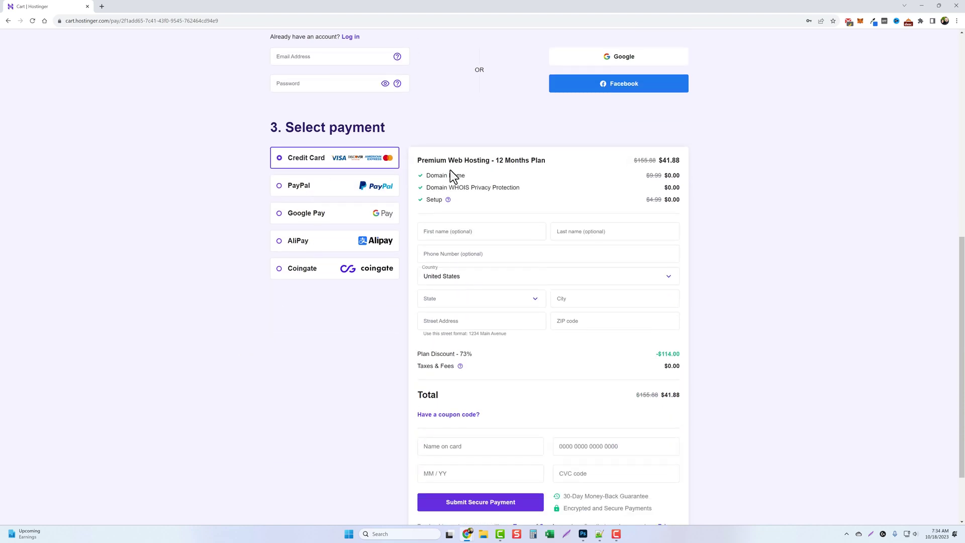
scroll(516, 321, "down", 1)
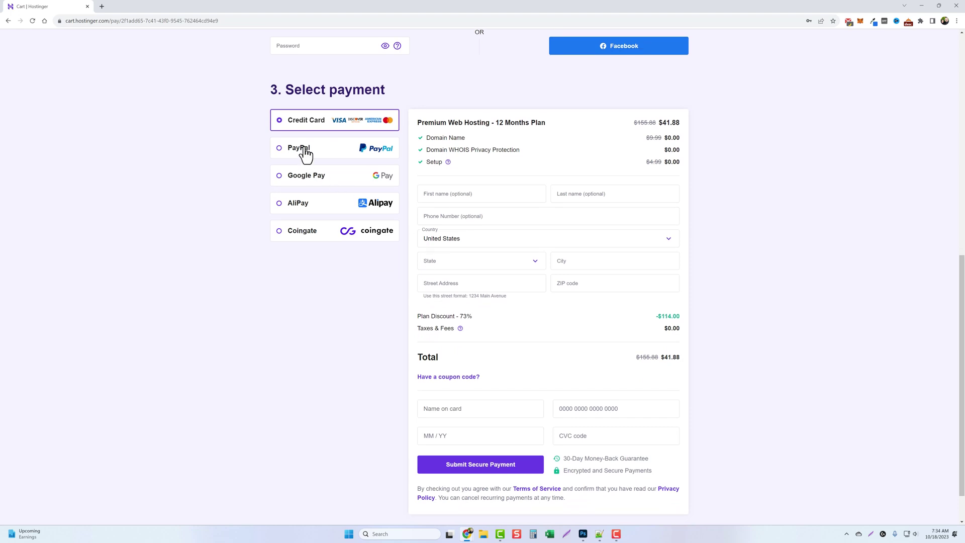
scroll(543, 341, "down", 1)
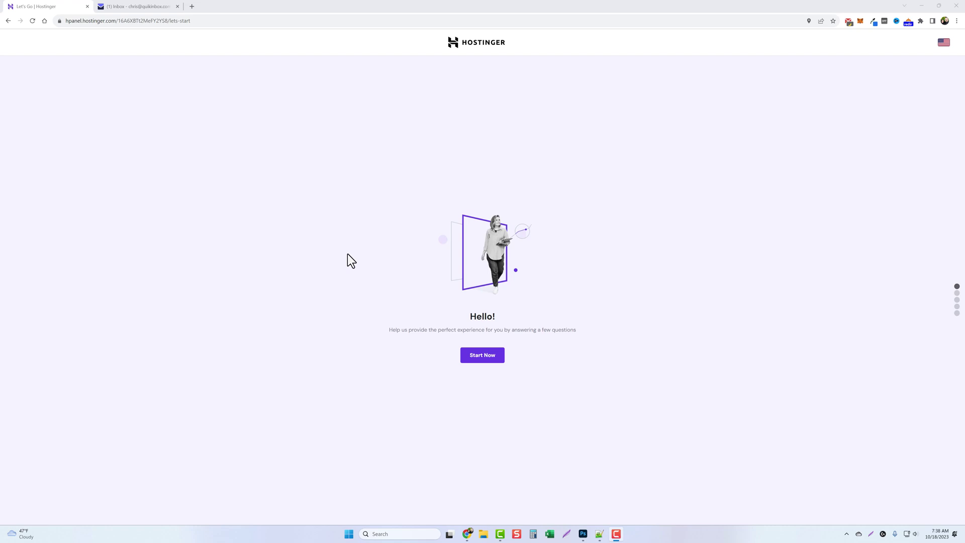
Start the website setup, skip the survey and choose to create an empty website
left_click(484, 362)
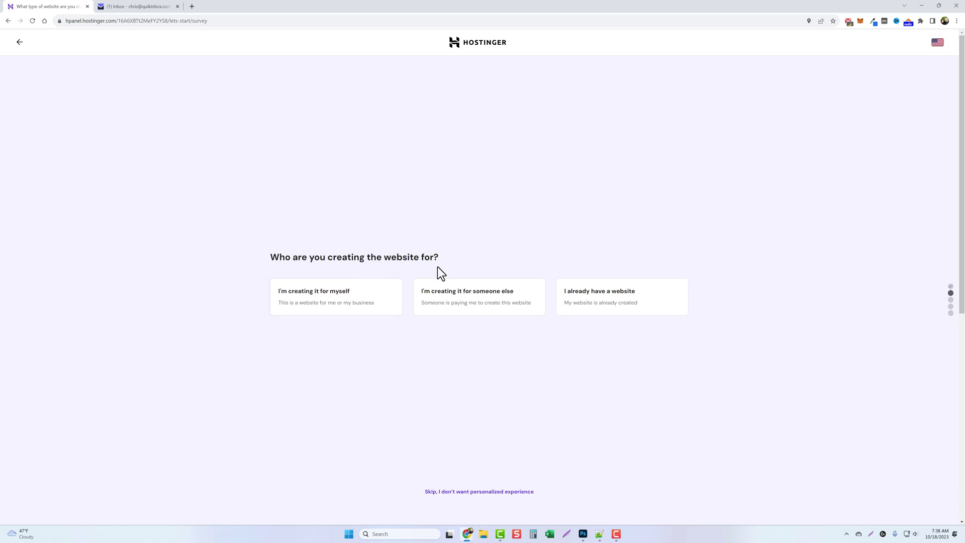
left_click(468, 492)
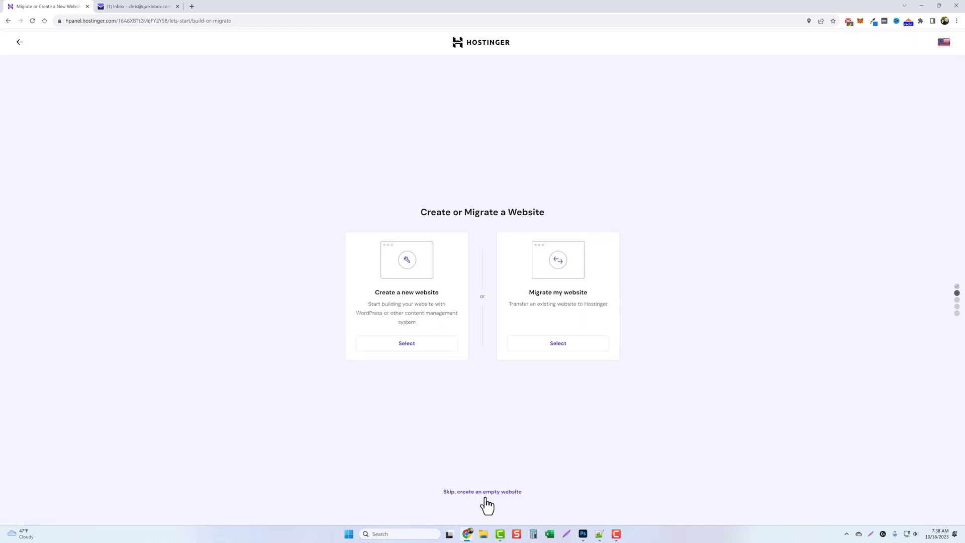
left_click(485, 495)
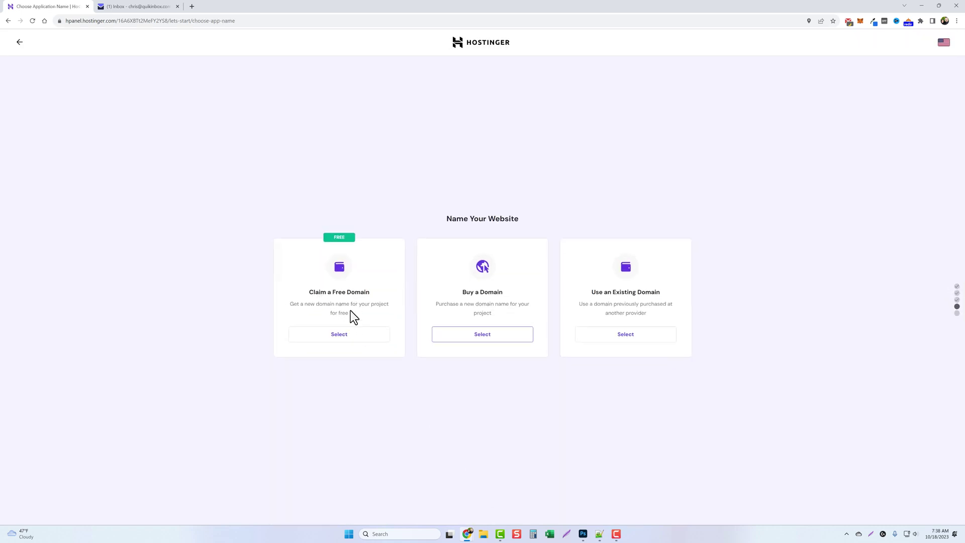
Claim ezingy.com as the free domain after confirming it is available
left_click(343, 337)
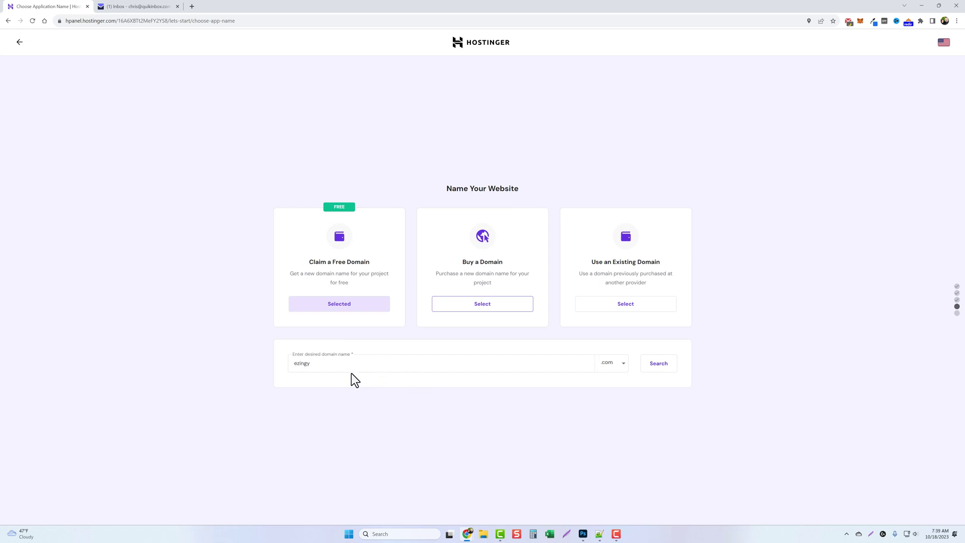
left_click(656, 362)
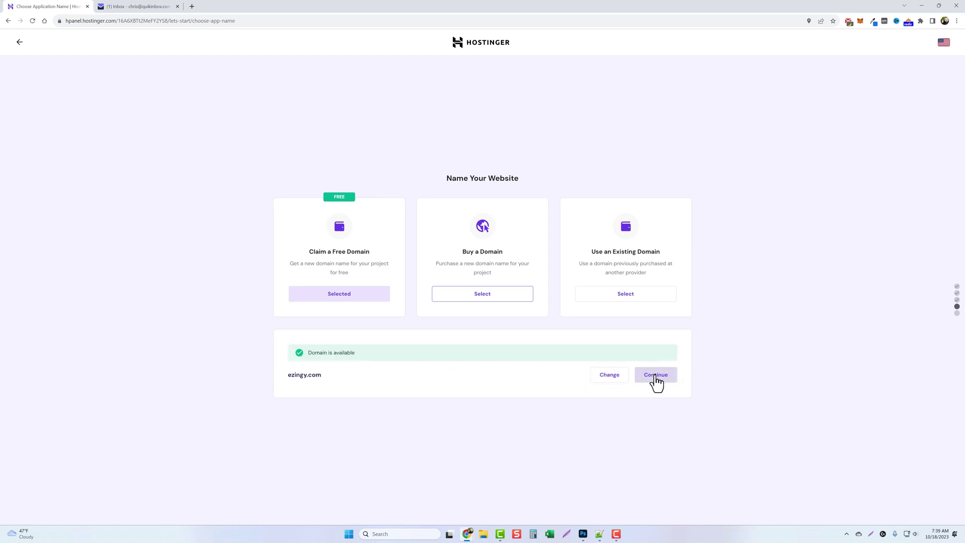
left_click(654, 378)
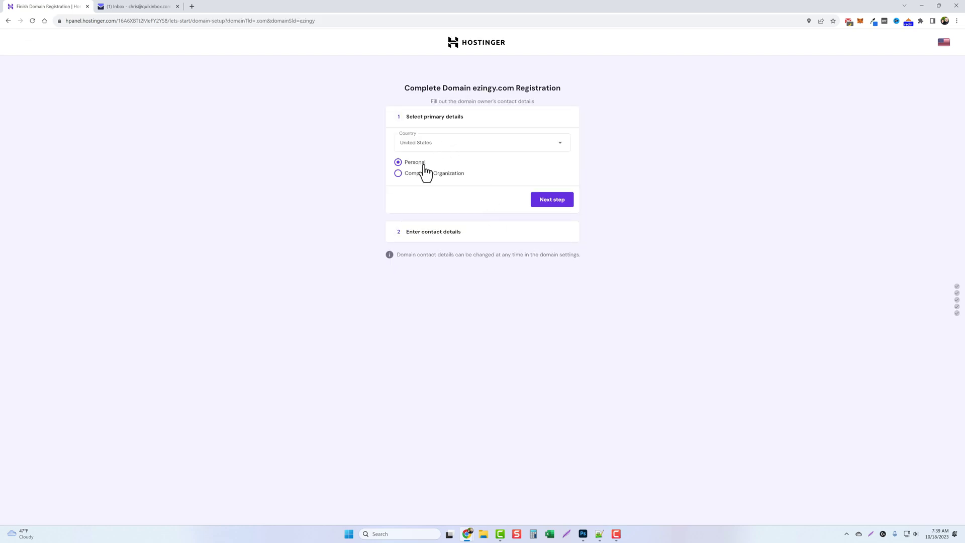
Keep ezingy.com registered as Personal, fill in contact details and finish registration
left_click(551, 202)
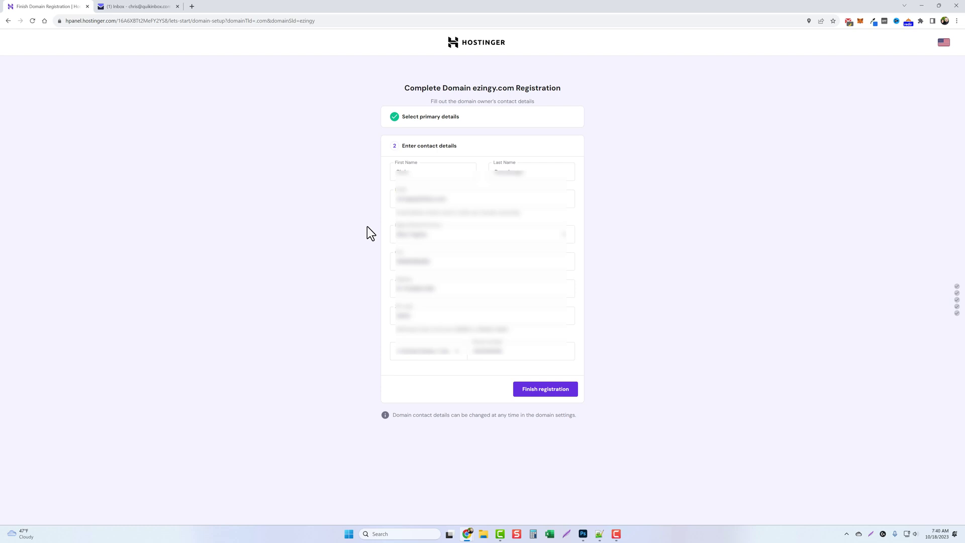
left_click(536, 390)
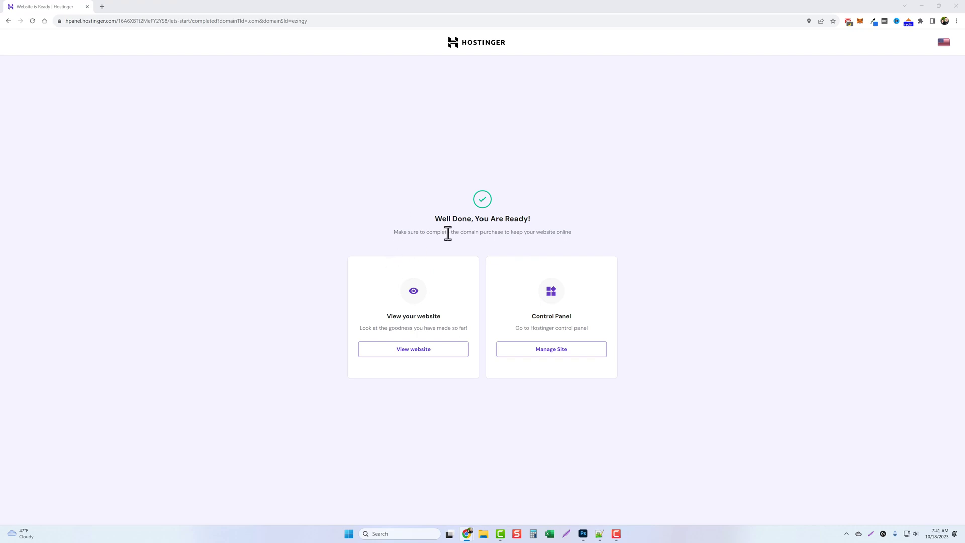
From the 'Well Done, You Are Ready!' page, open the new site's control panel
left_click_drag(436, 218, 498, 222)
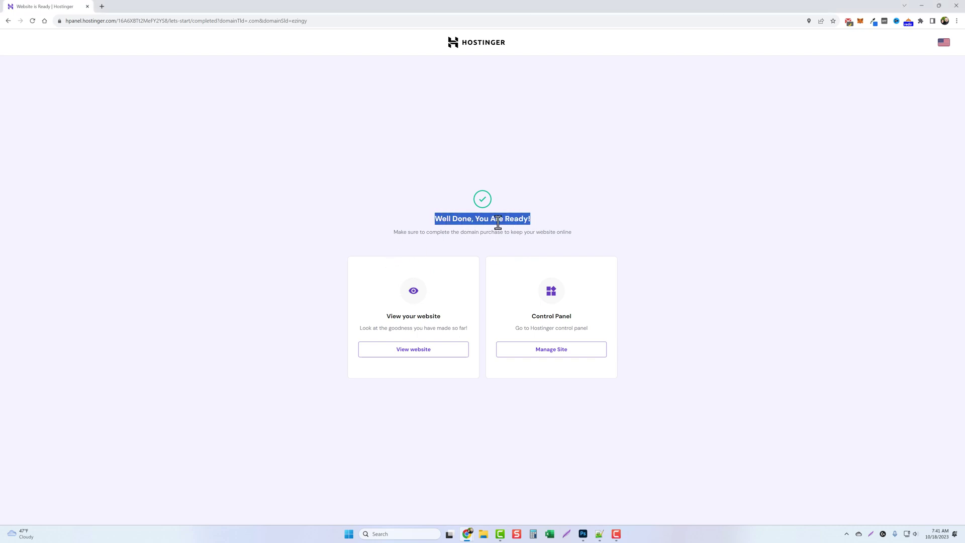
left_click(420, 348)
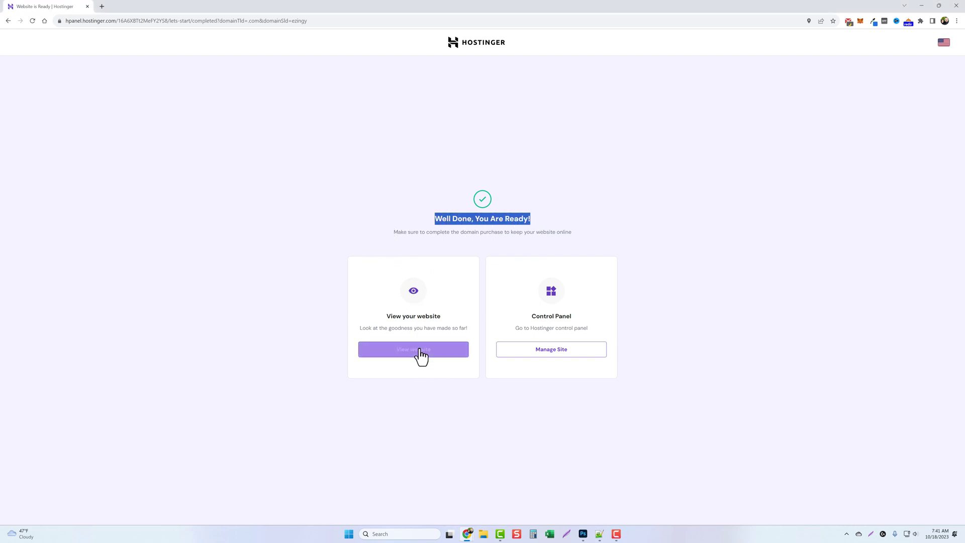
left_click(553, 356)
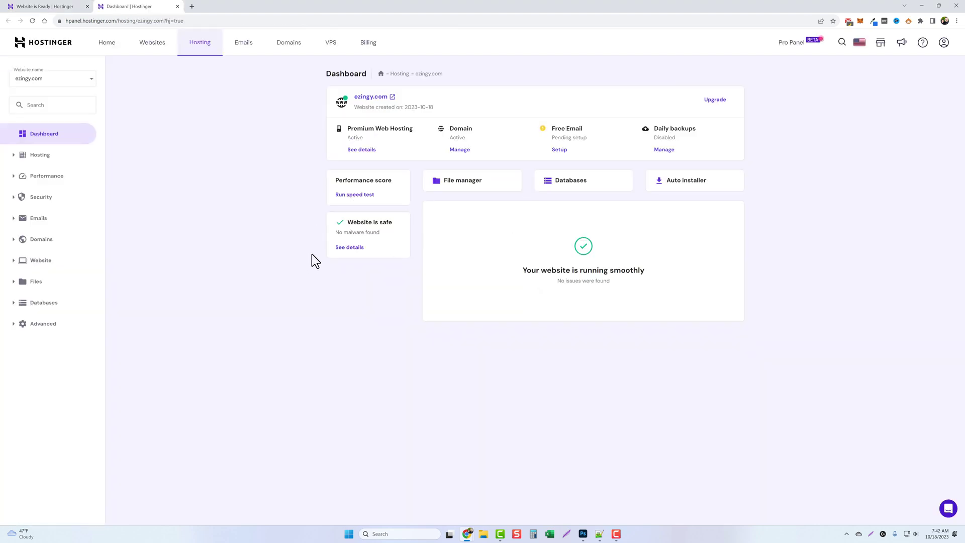
Browse the Home and Websites pages, then open ezingy.com's Auto Installer
left_click(113, 45)
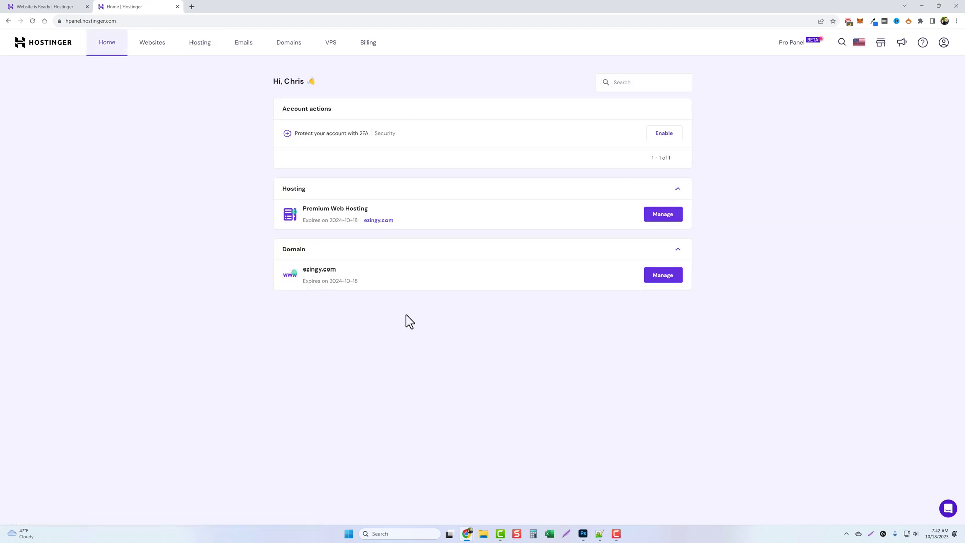
left_click(157, 45)
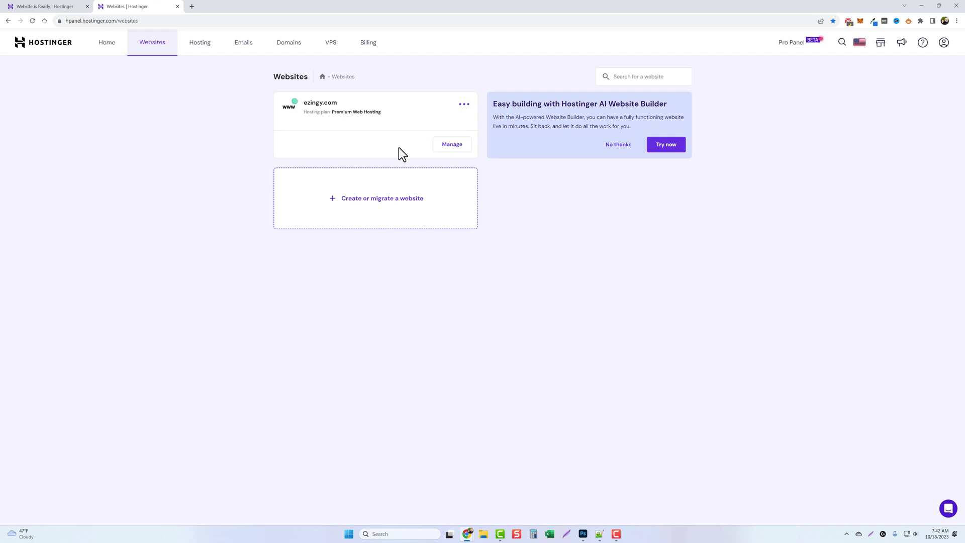
left_click(454, 148)
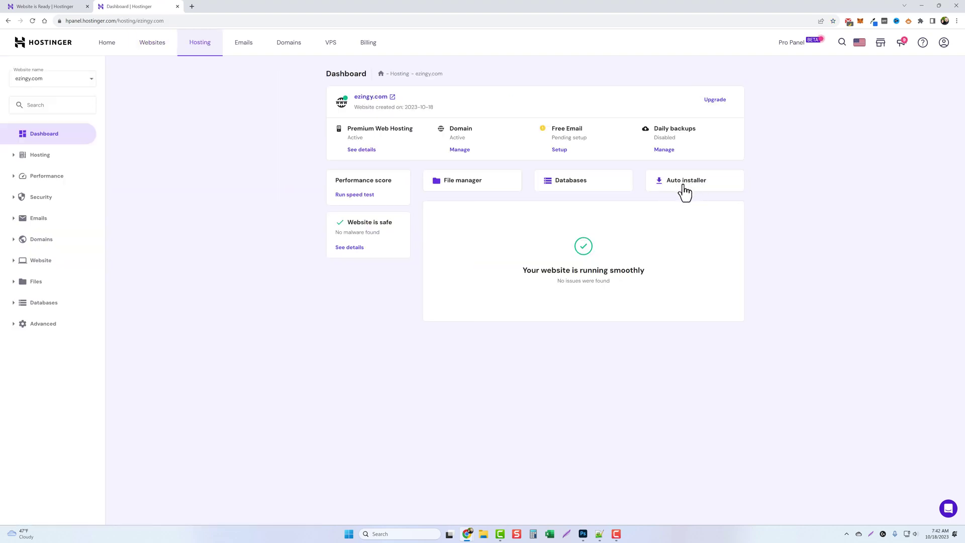
left_click(685, 185)
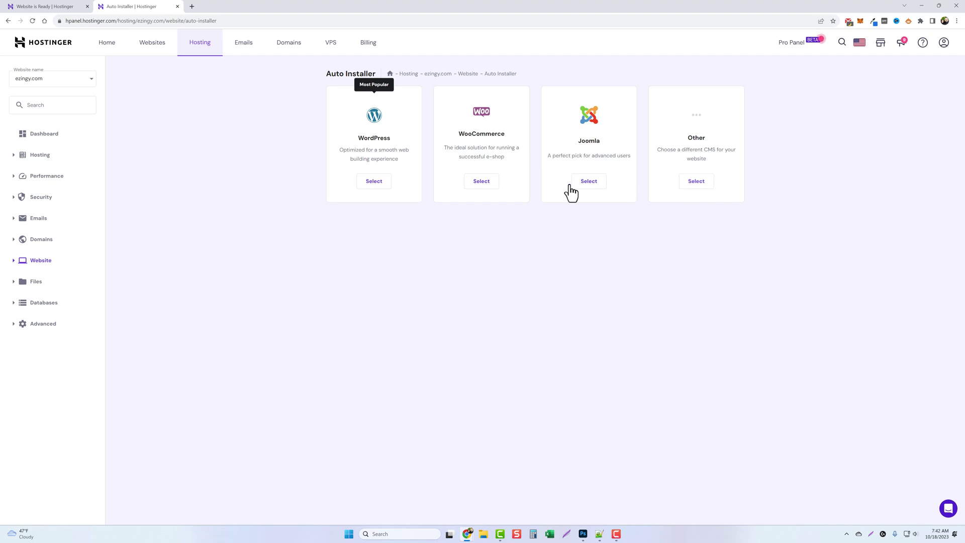
Install WordPress on ezingy.com with site title 'eZingy' and autofilled admin credentials
left_click(378, 190)
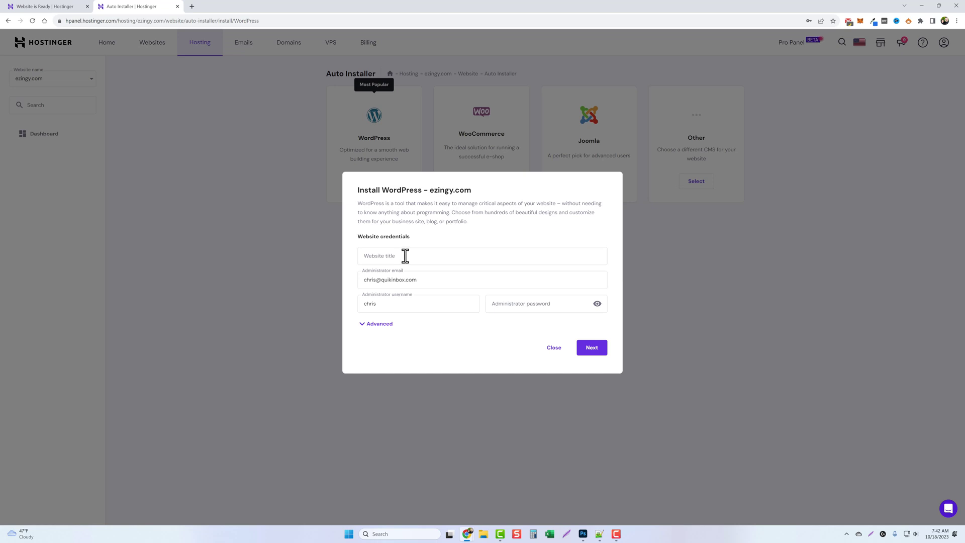
left_click(415, 251)
type("eZingy")
left_click(436, 303)
left_click(546, 337)
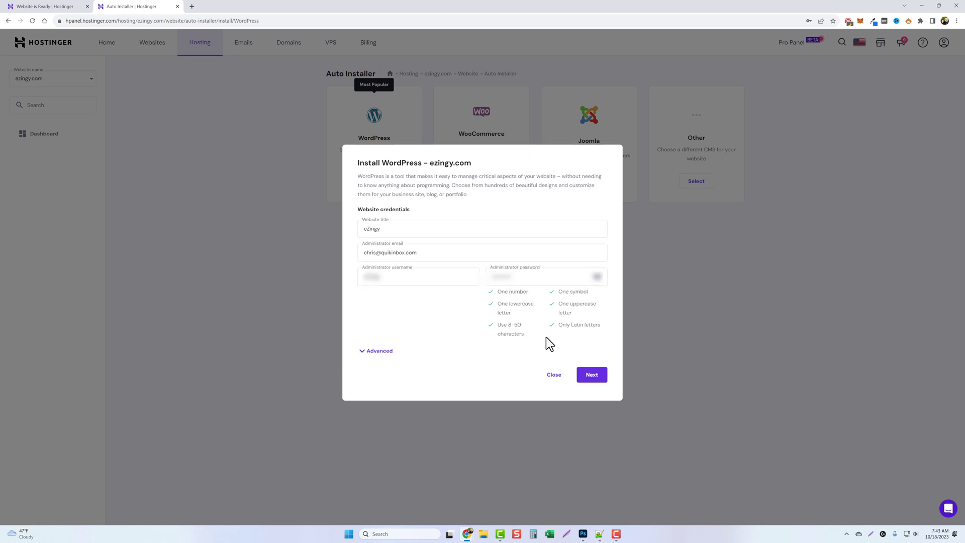
left_click(591, 375)
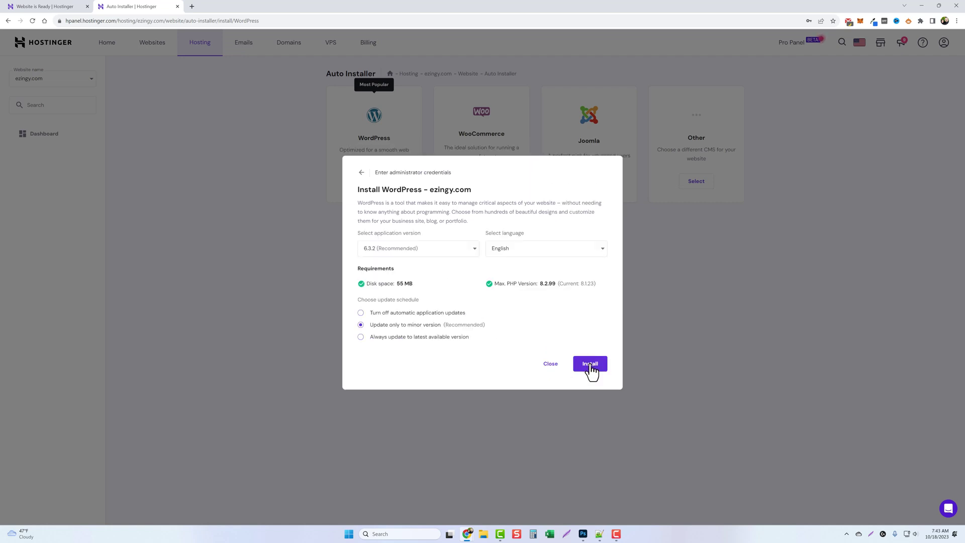
left_click(590, 366)
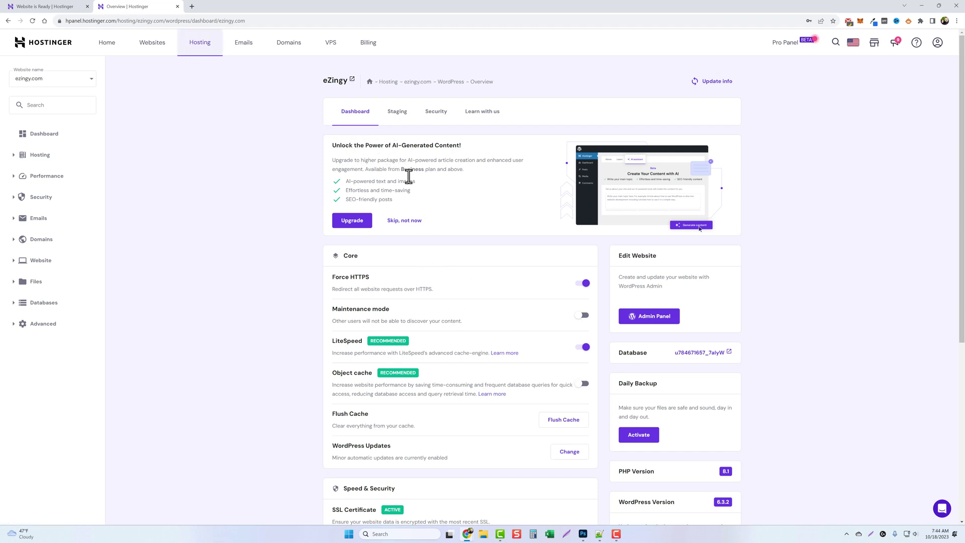
Skip the AI-content offer and return to the Websites list
left_click(410, 224)
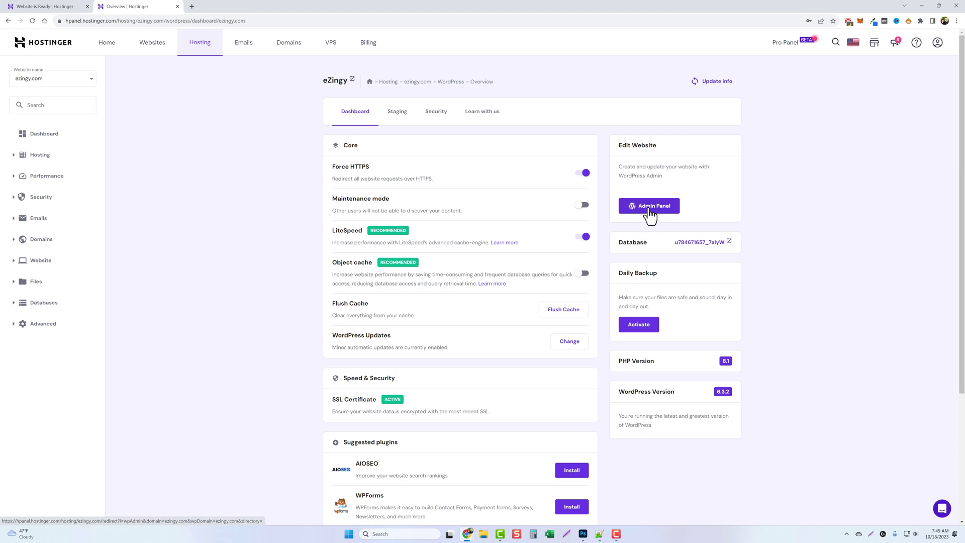
key("alt+Left")
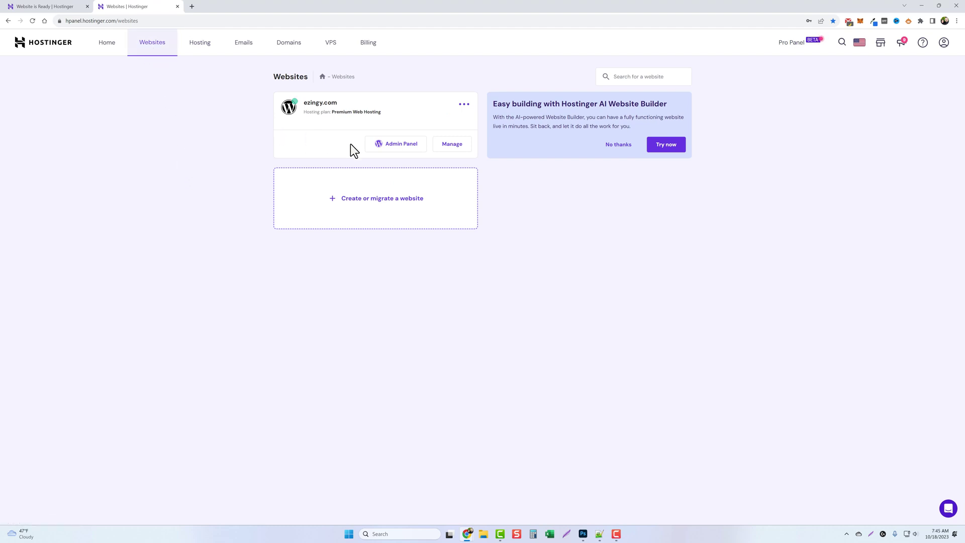
Open ezingy.com's Admin Panel and load ezingy.com/wp-admin to reach the login page
left_click(402, 153)
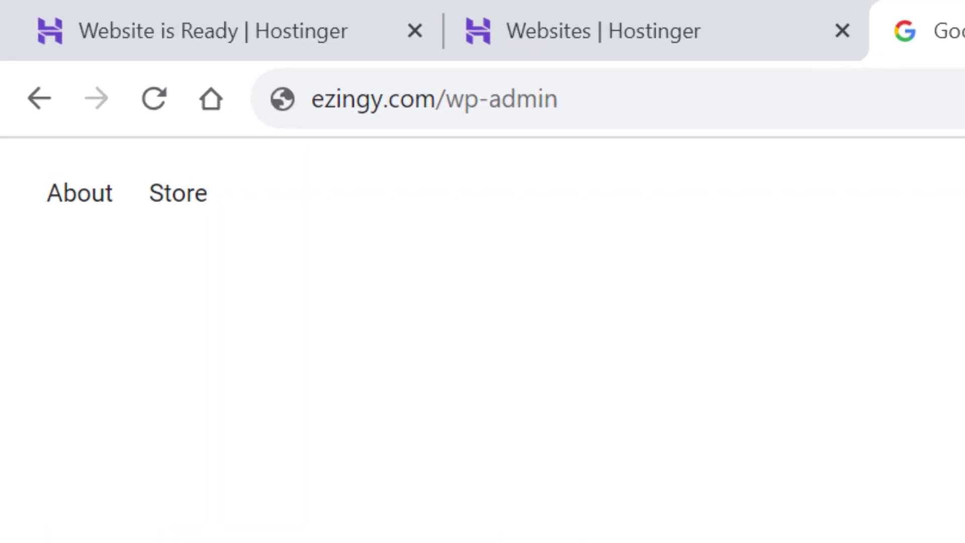
left_click_drag(435, 108, 286, 98)
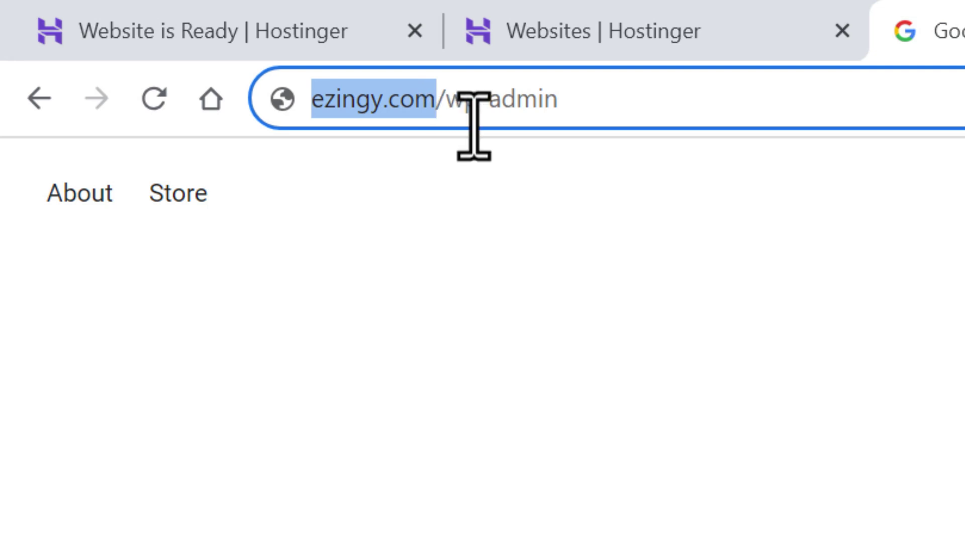
left_click(621, 97)
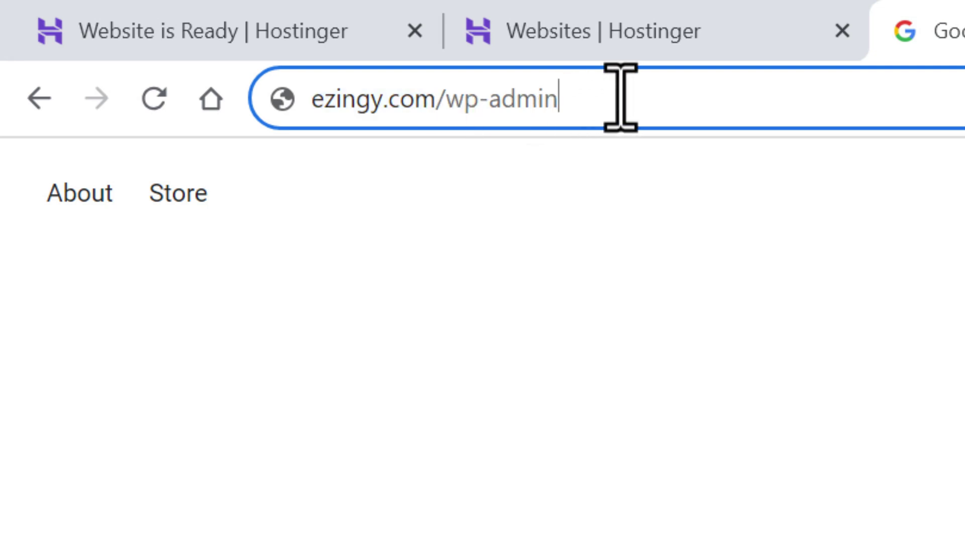
key("Return")
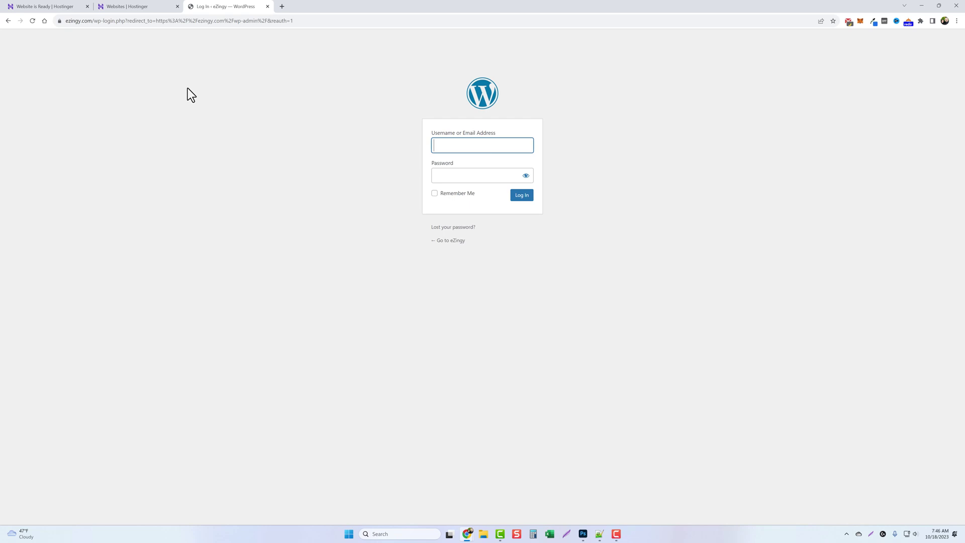